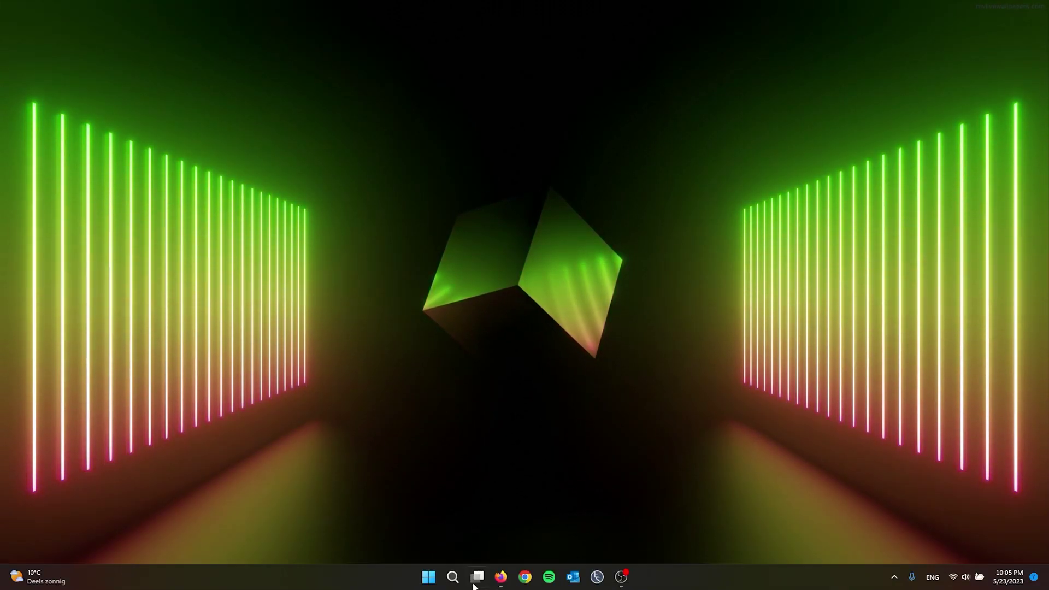
- Launch Chrome from the taskbar and restore it to a smaller window over the desktop
{"action": "left_click", "coordinate": [524, 577]}
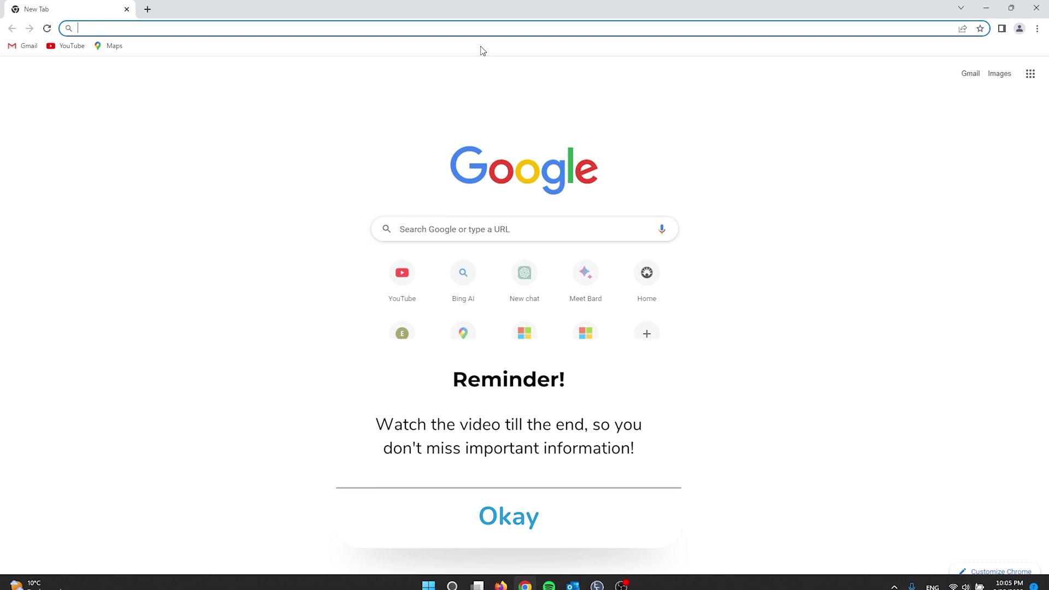
{"action": "left_click_drag", "start_coordinate": [459, 15], "coordinate": [535, 60]}
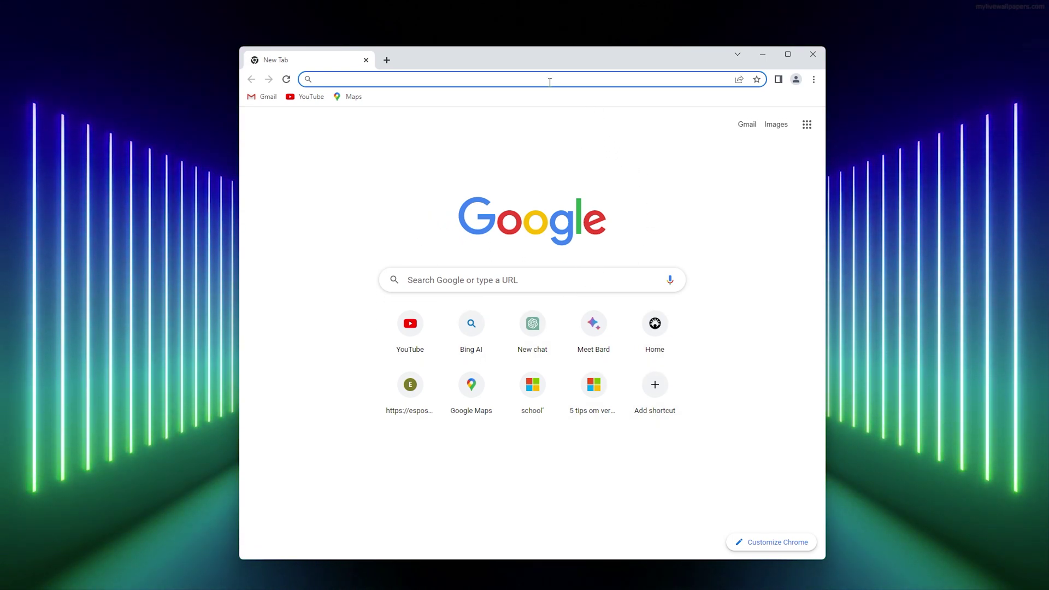
{"action": "left_click_drag", "start_coordinate": [533, 62], "coordinate": [532, 68]}
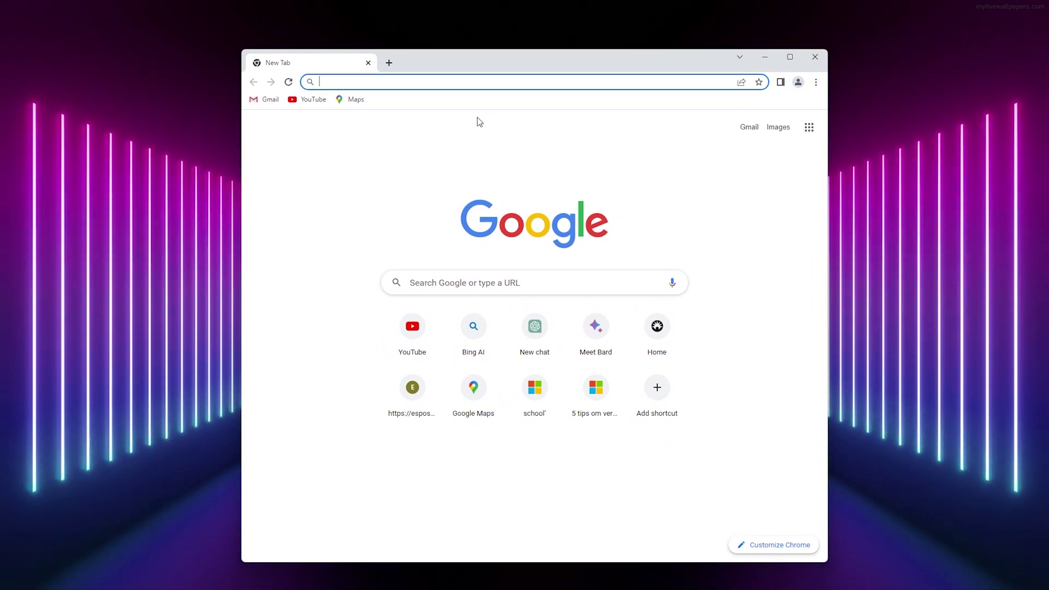
- Open Chrome Settings from the three-dot menu and go to the Performance section
{"action": "left_click", "coordinate": [816, 83]}
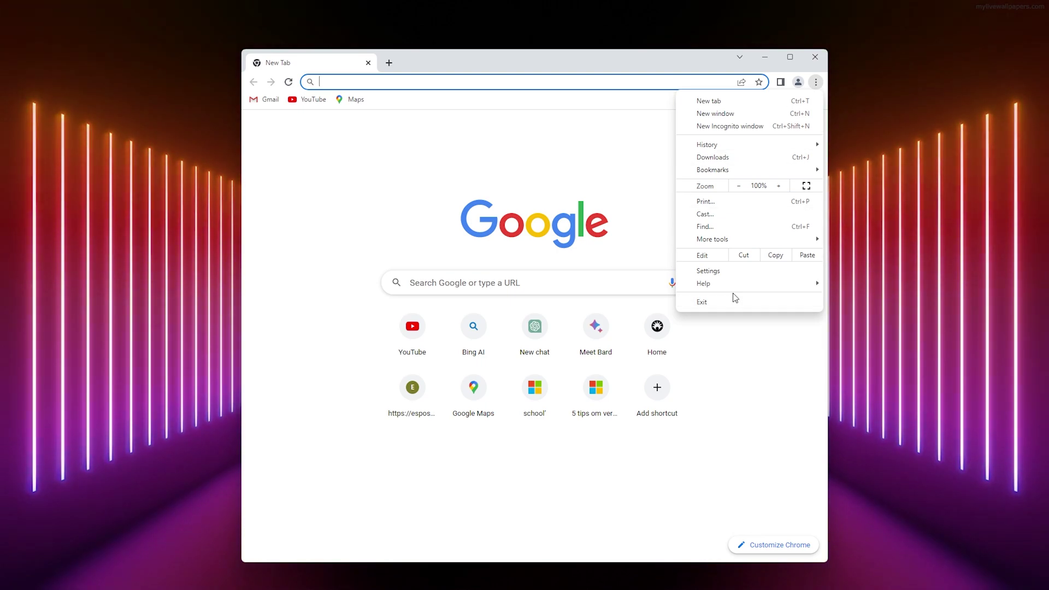
{"action": "left_click", "coordinate": [751, 273]}
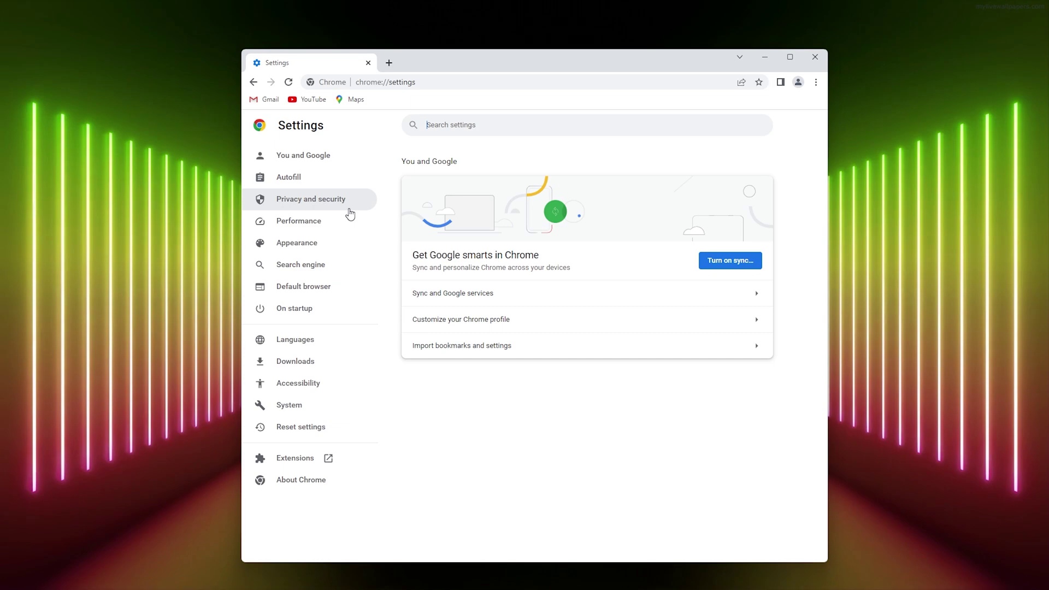
{"action": "left_click", "coordinate": [313, 228]}
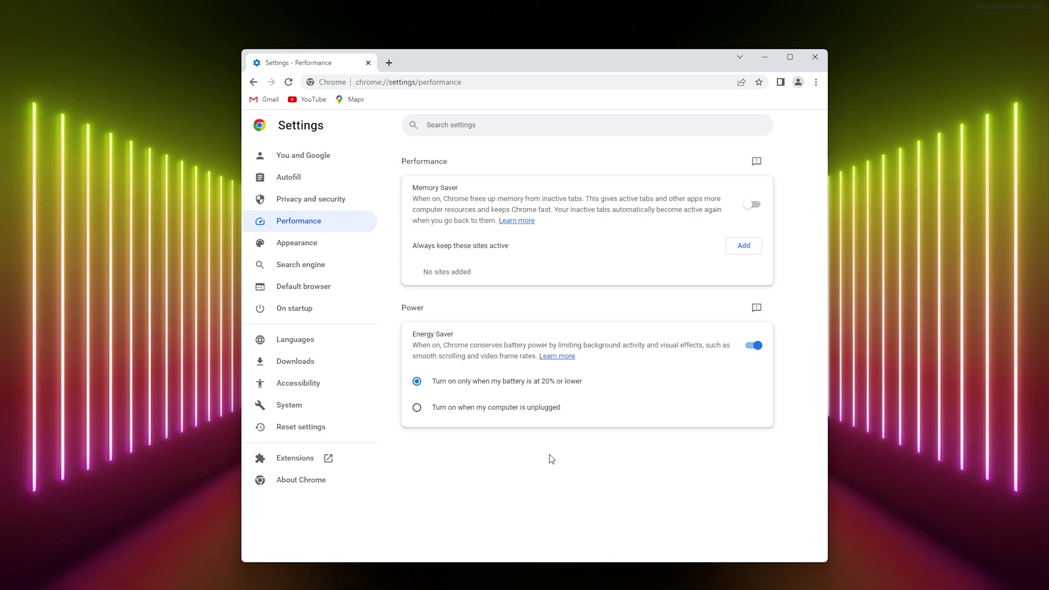
- Restore Chrome settings to their original defaults from the Reset settings section and confirm the reset
{"action": "left_click", "coordinate": [295, 434]}
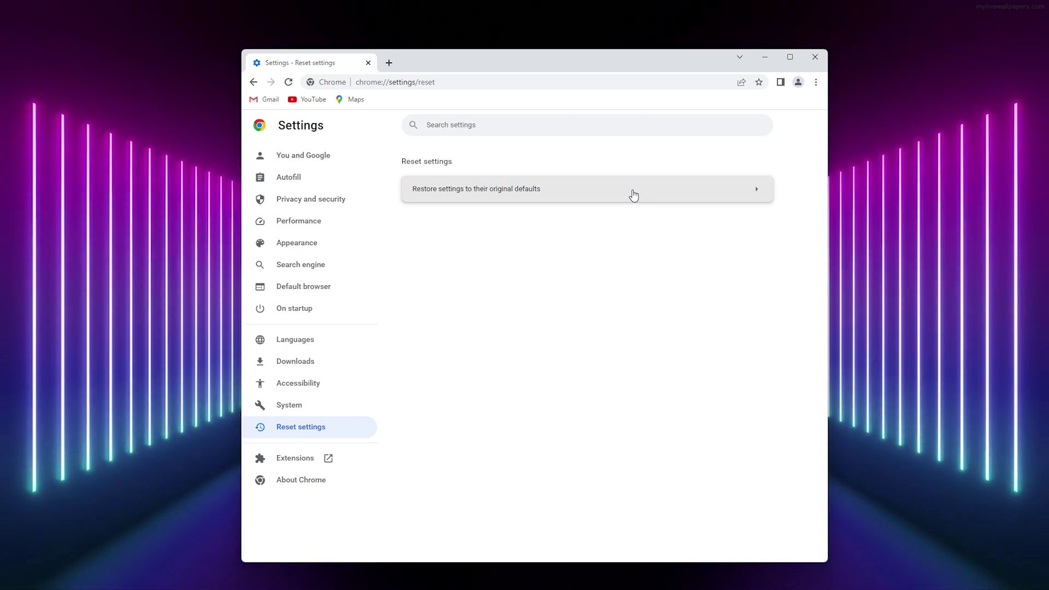
{"action": "left_click", "coordinate": [565, 198]}
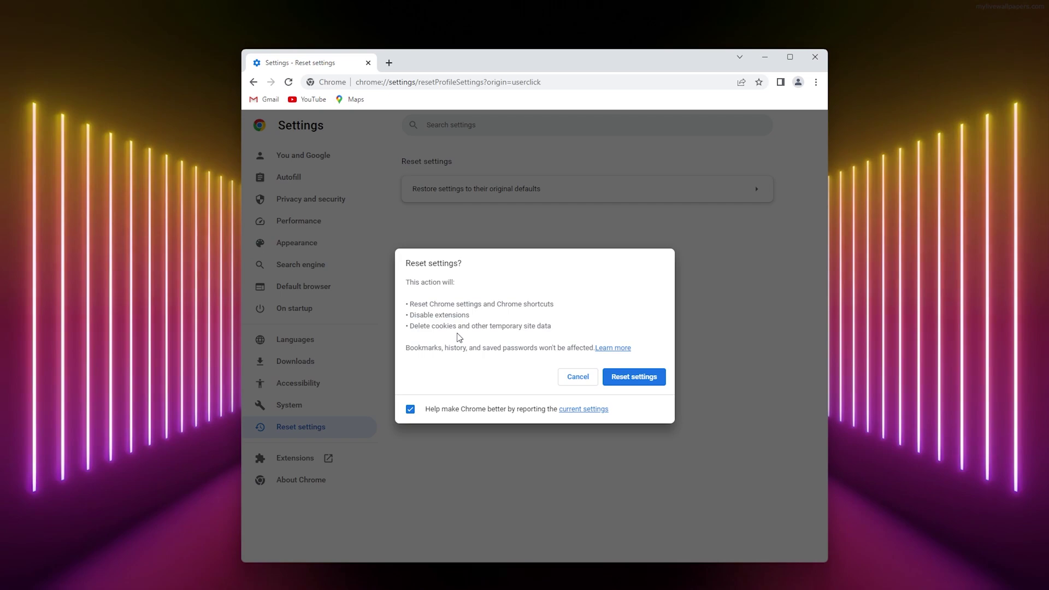
{"action": "triple_click", "coordinate": [536, 265]}
{"action": "left_click", "coordinate": [514, 279]}
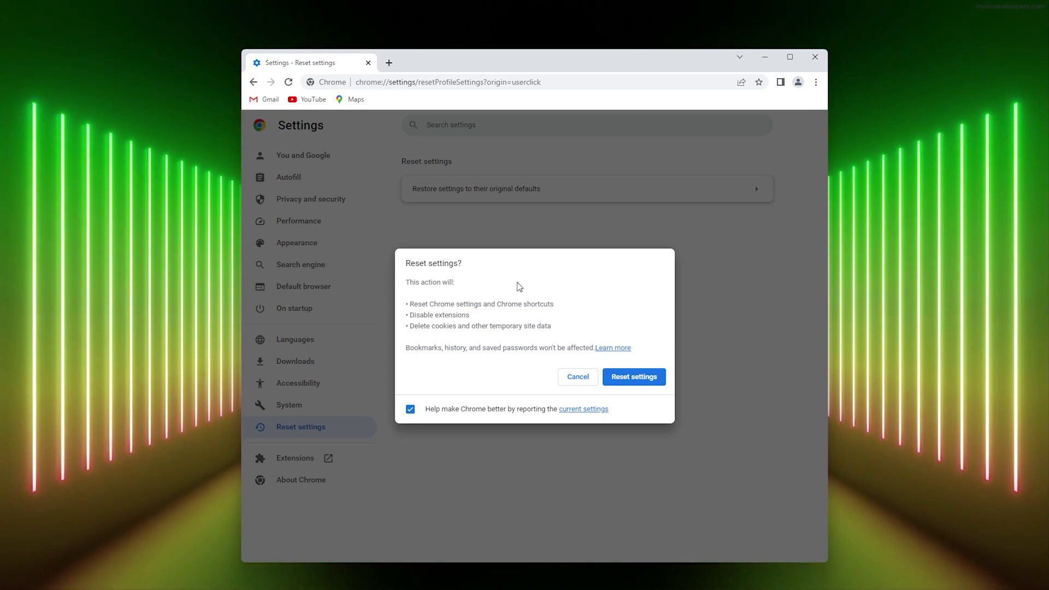
{"action": "left_click", "coordinate": [647, 379]}
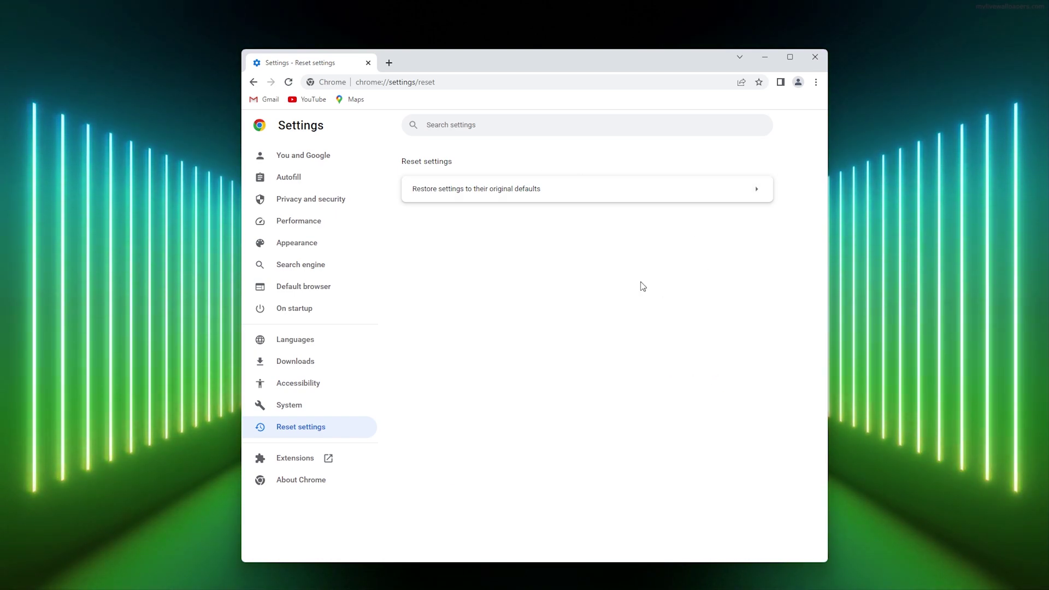
{"action": "left_click_drag", "start_coordinate": [506, 74], "coordinate": [490, 58]}
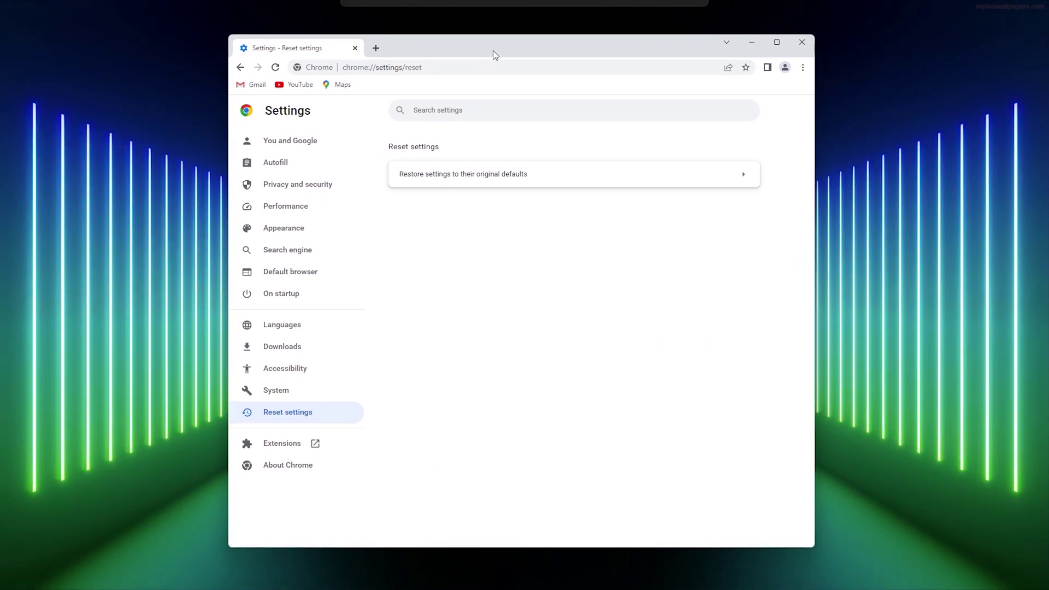
- Open a new tab, check the Extensions page shows every extension off, then close Chrome
{"action": "left_click", "coordinate": [370, 48]}
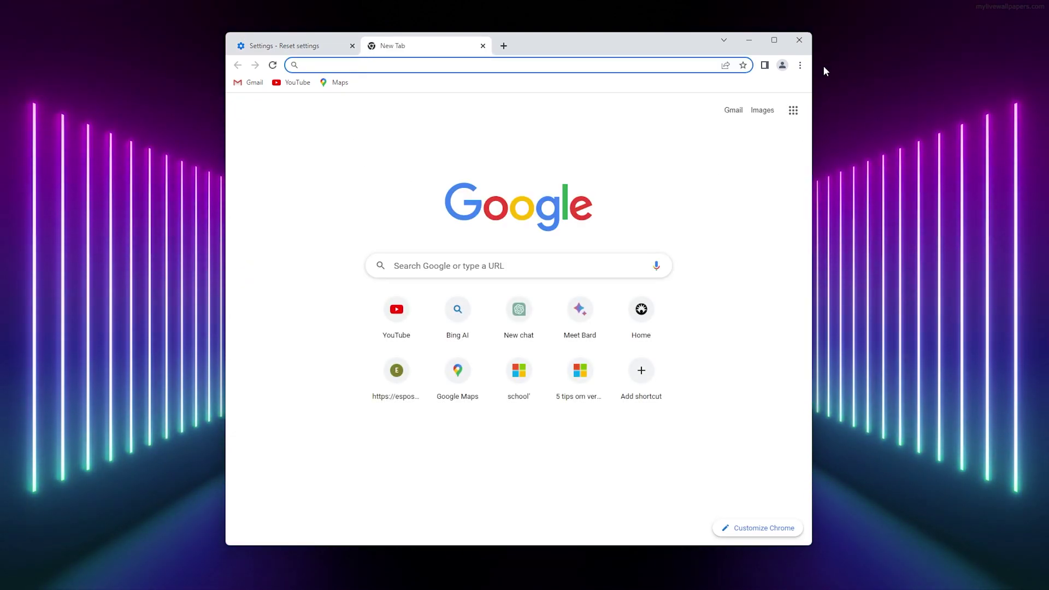
{"action": "left_click", "coordinate": [800, 66]}
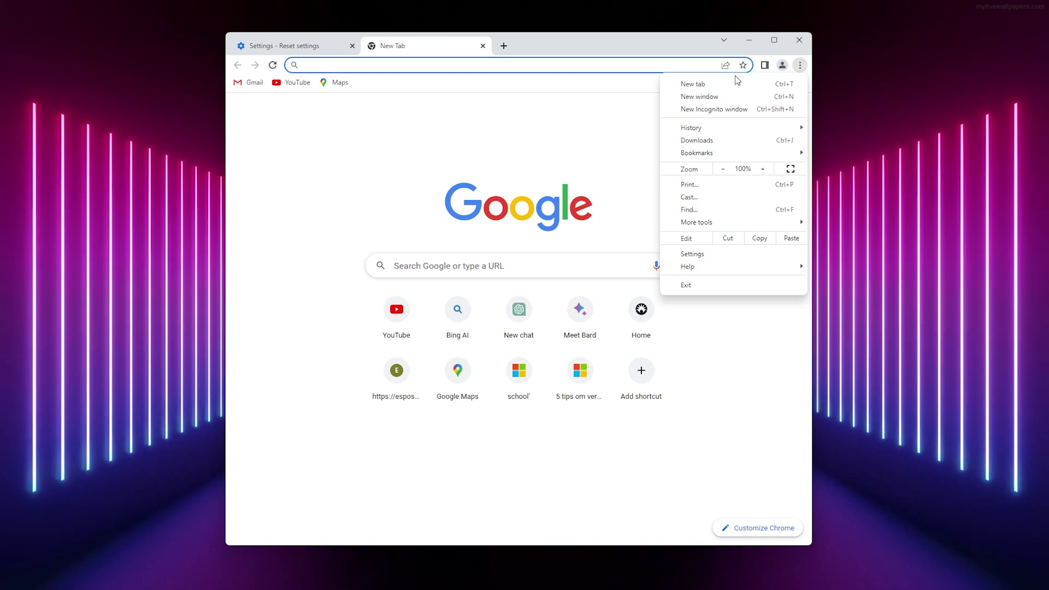
{"action": "mouse_move", "coordinate": [721, 222]}
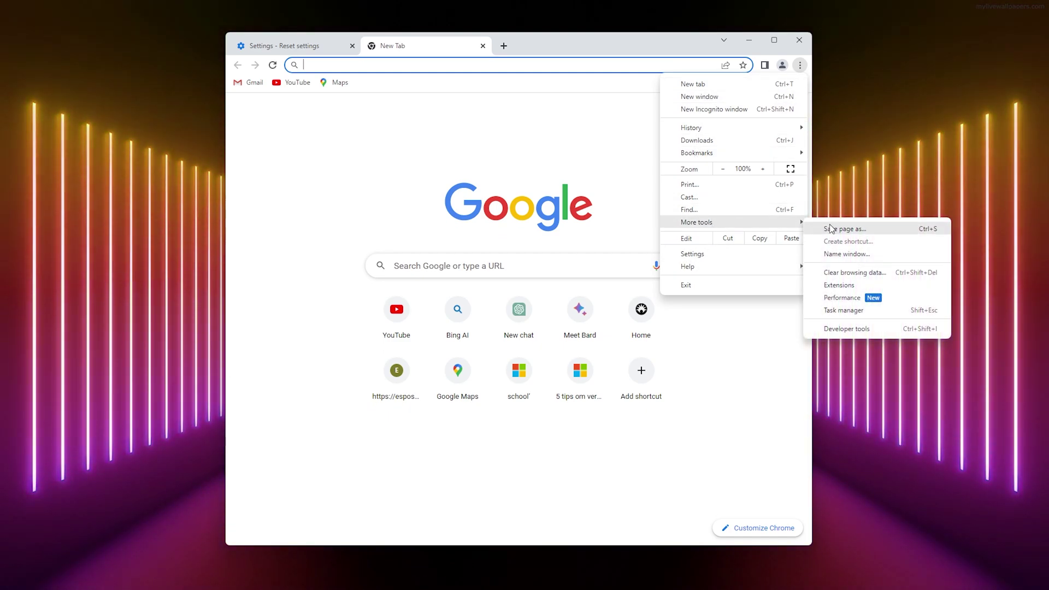
{"action": "left_click", "coordinate": [852, 284]}
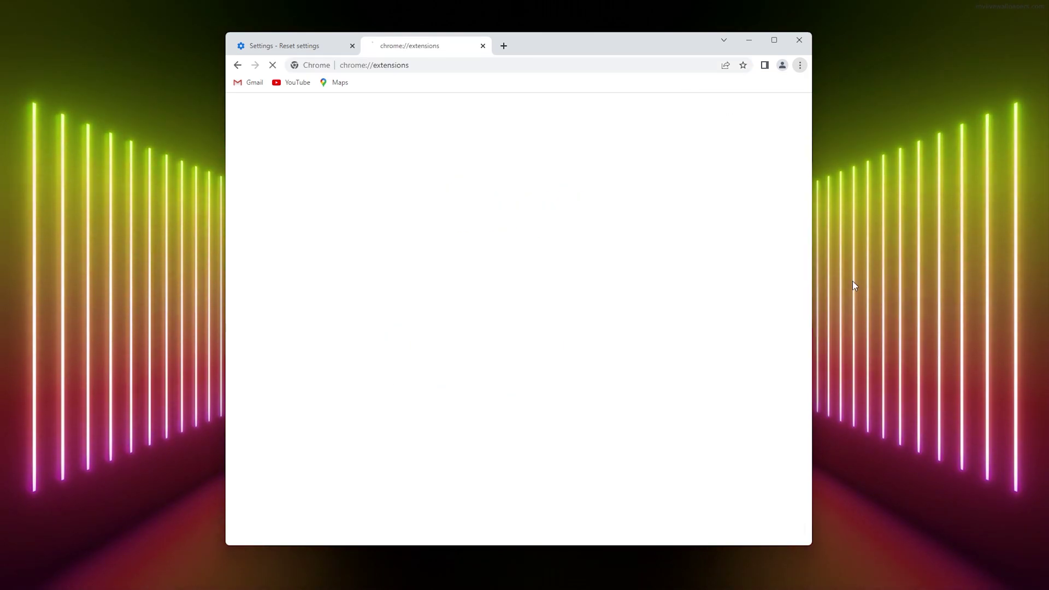
{"action": "scroll", "coordinate": [595, 188], "scroll_direction": "down", "scroll_amount": 2}
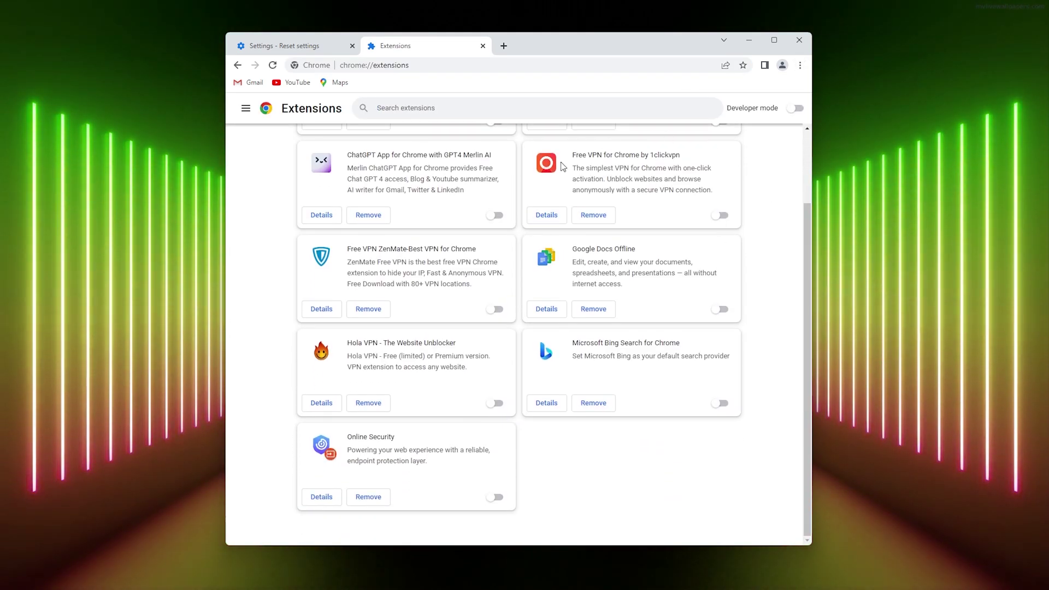
{"action": "scroll", "coordinate": [563, 166], "scroll_direction": "up", "scroll_amount": 2}
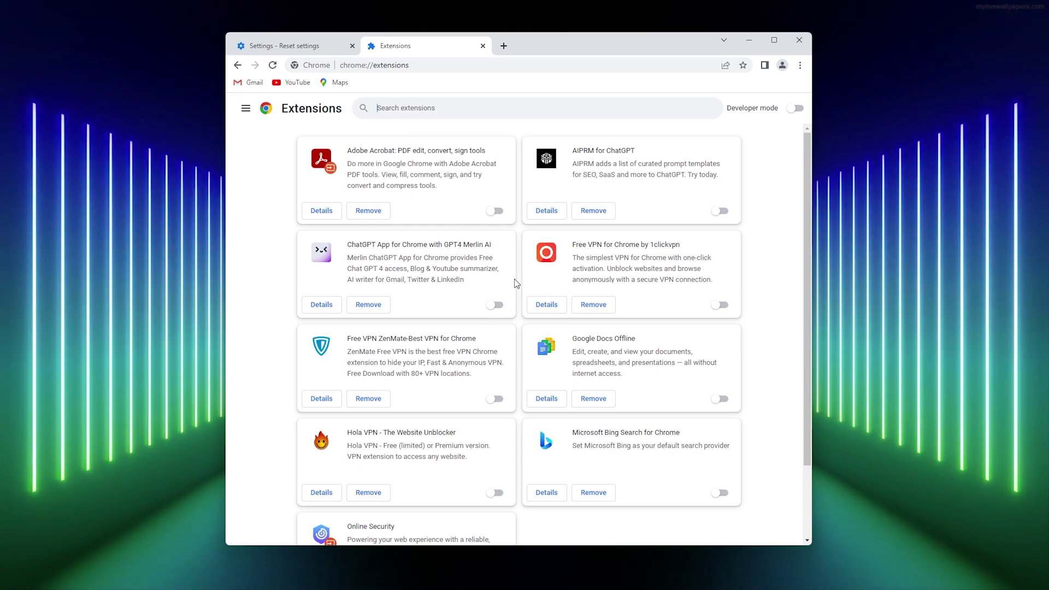
{"action": "scroll", "coordinate": [721, 263], "scroll_direction": "down", "scroll_amount": 2}
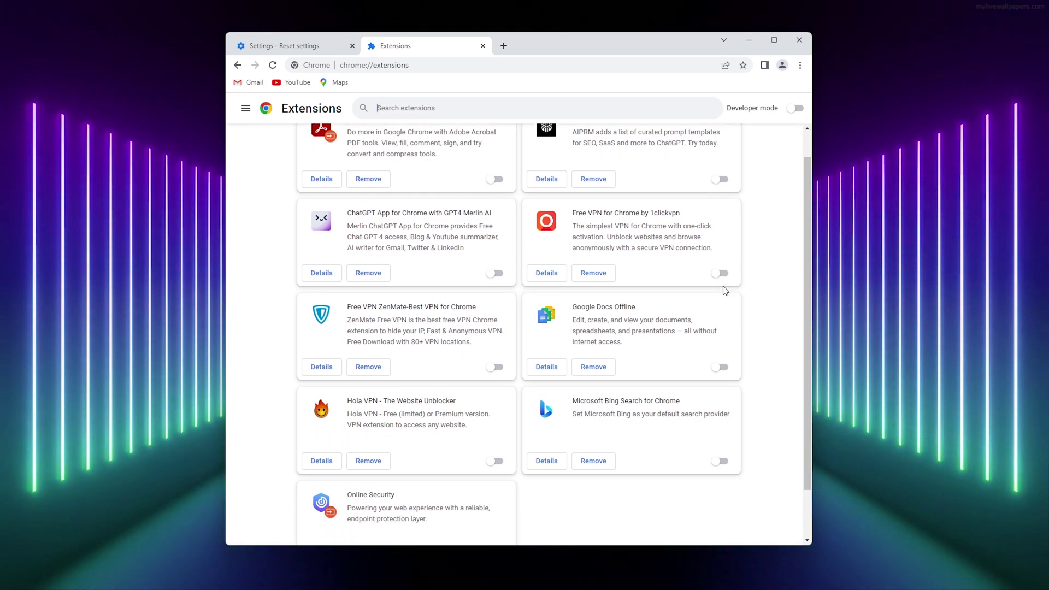
{"action": "scroll", "coordinate": [607, 410], "scroll_direction": "up", "scroll_amount": 2}
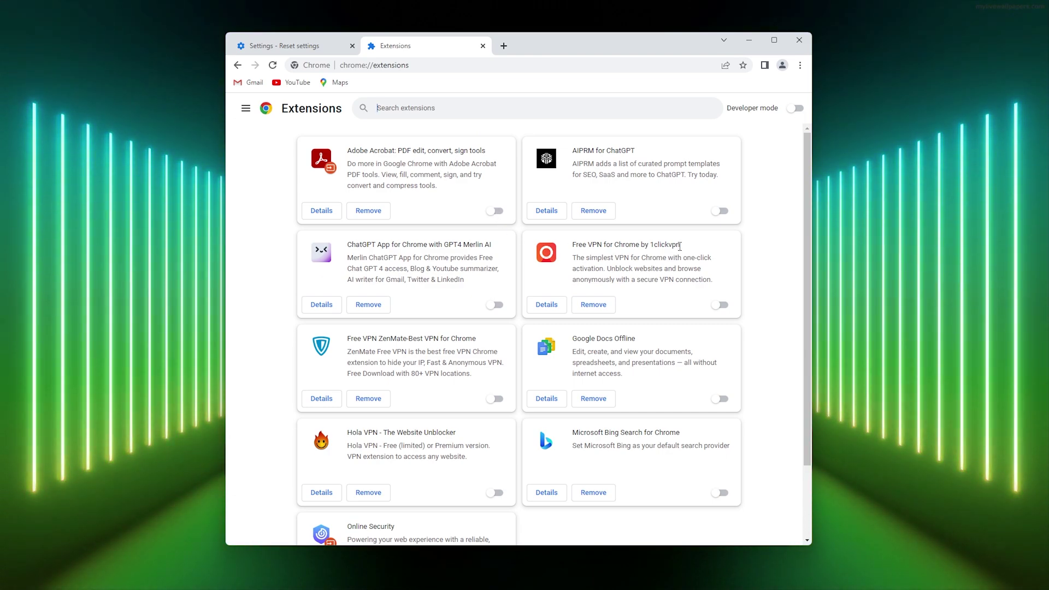
{"action": "scroll", "coordinate": [533, 246], "scroll_direction": "down", "scroll_amount": 2}
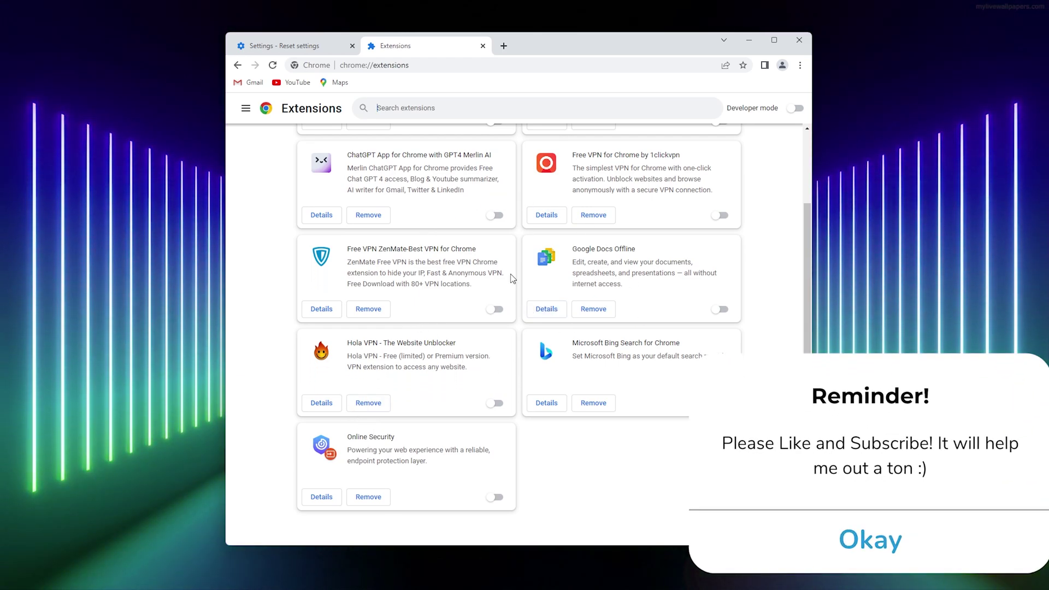
{"action": "scroll", "coordinate": [545, 311], "scroll_direction": "up", "scroll_amount": 2}
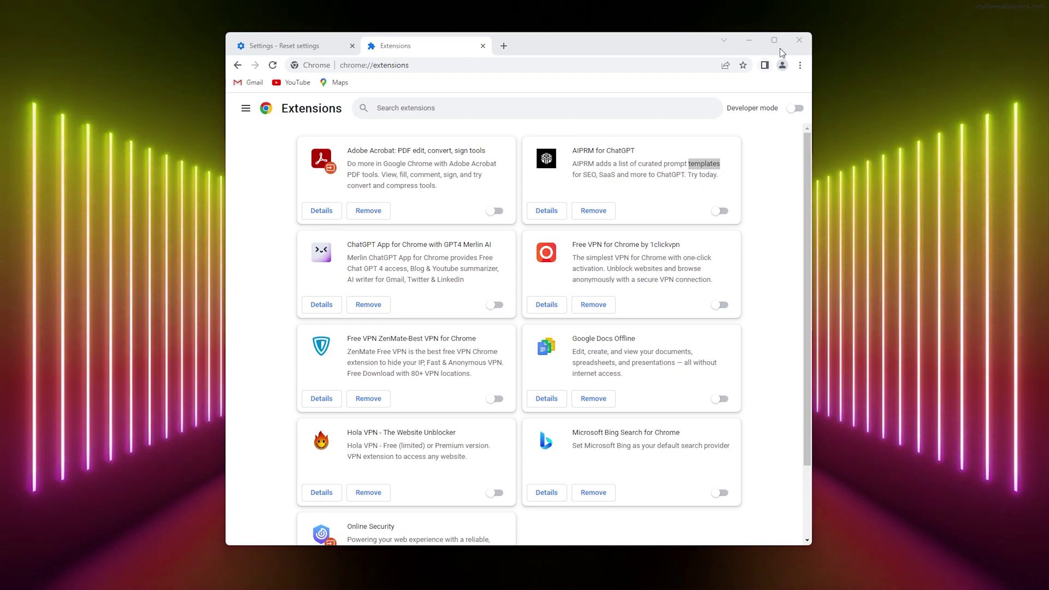
{"action": "left_click", "coordinate": [799, 40]}
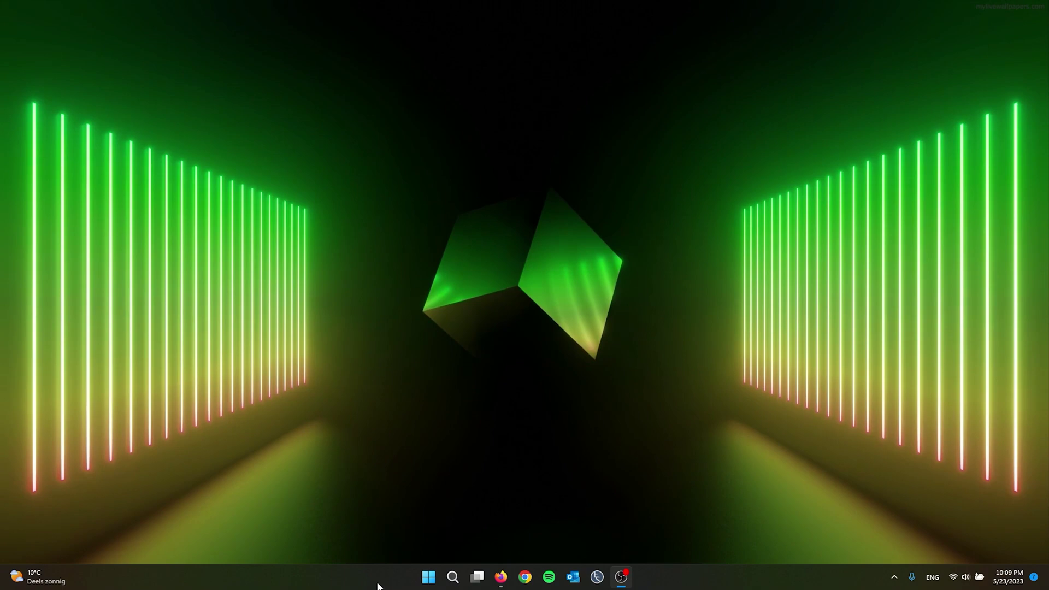
- Run ncpa.cpl from the Start button's Run box to open Network Connections
{"action": "right_click", "coordinate": [428, 578]}
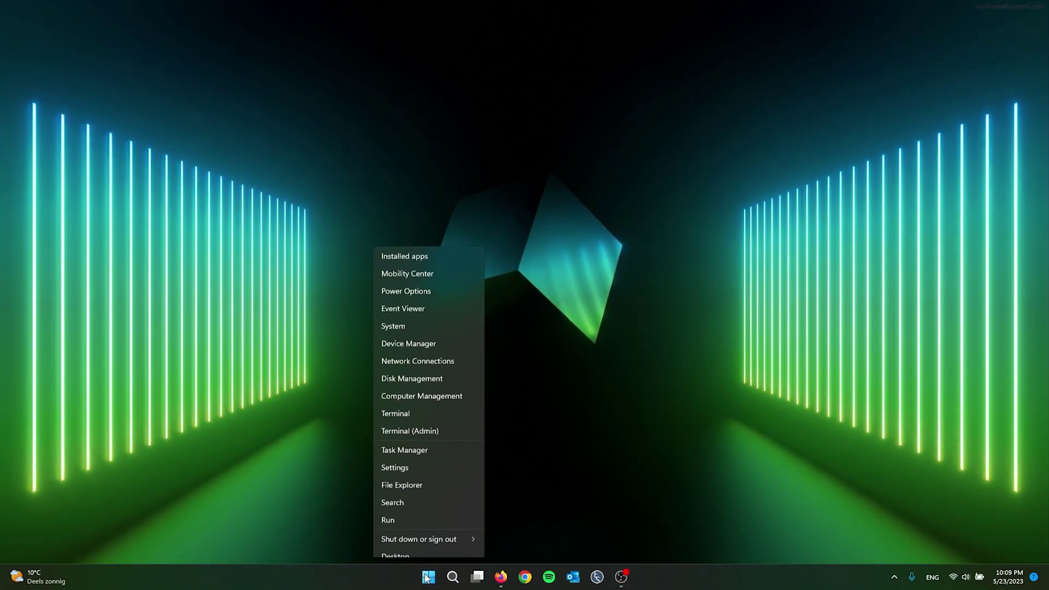
{"action": "left_click", "coordinate": [413, 511]}
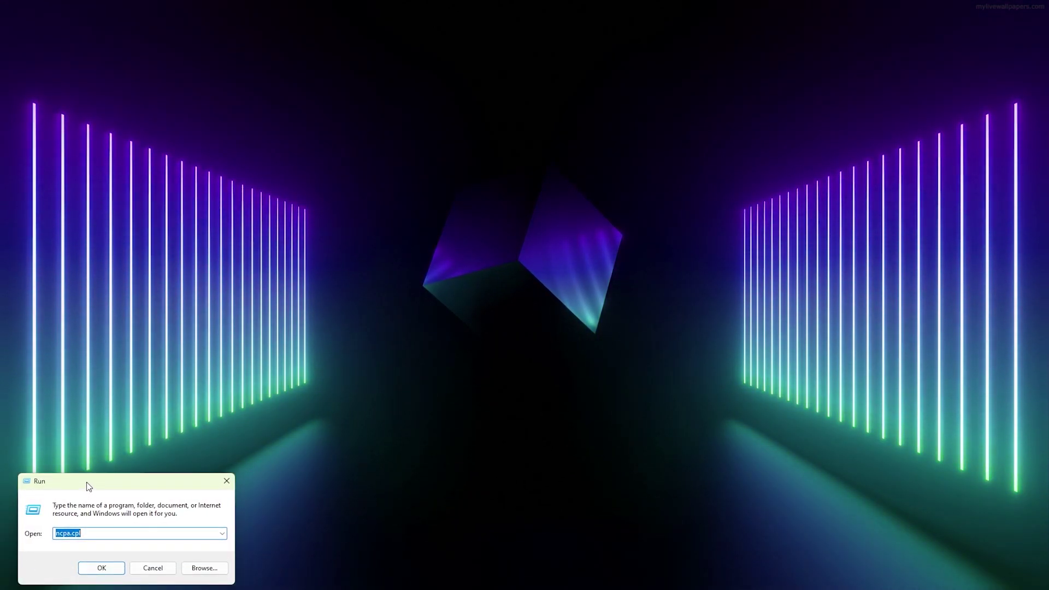
{"action": "left_click_drag", "start_coordinate": [76, 485], "coordinate": [490, 309]}
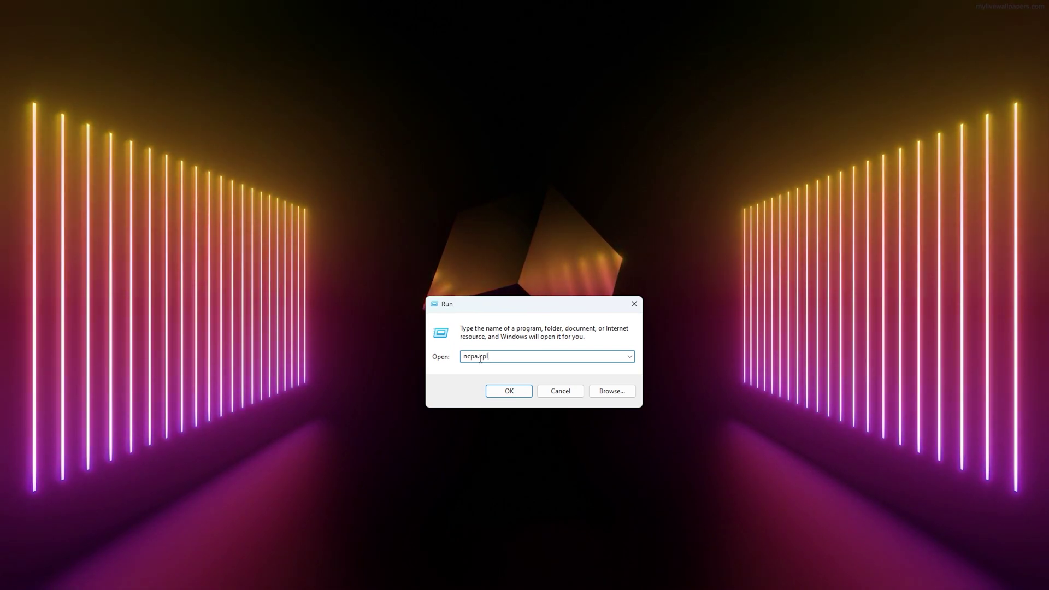
{"action": "left_click", "coordinate": [509, 393]}
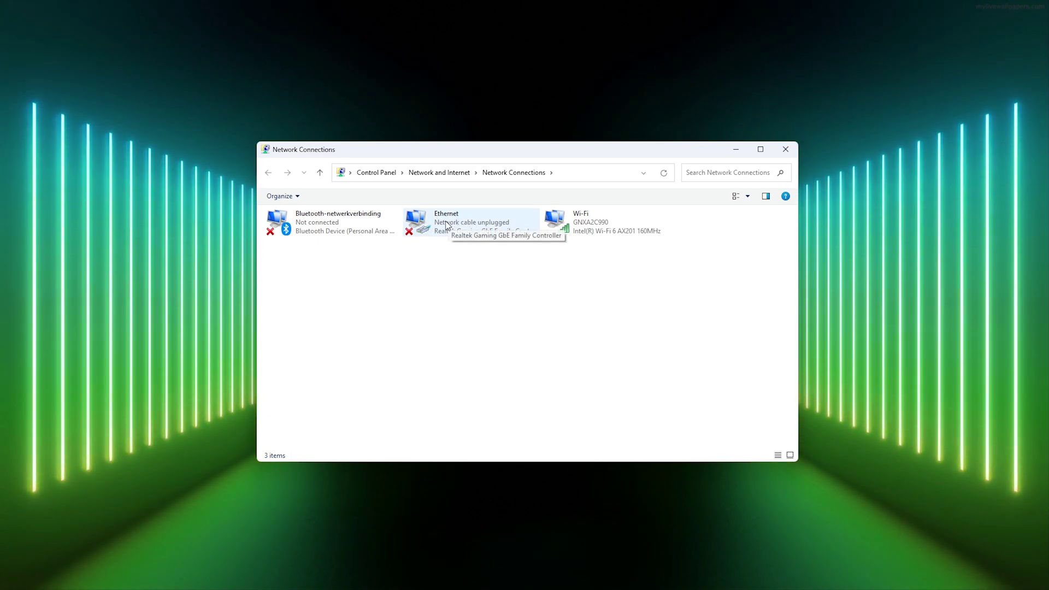
- Open the Wi-Fi adapter's Properties and its Internet Protocol versie 4 (TCP/IPv4) settings
{"action": "left_click", "coordinate": [606, 220]}
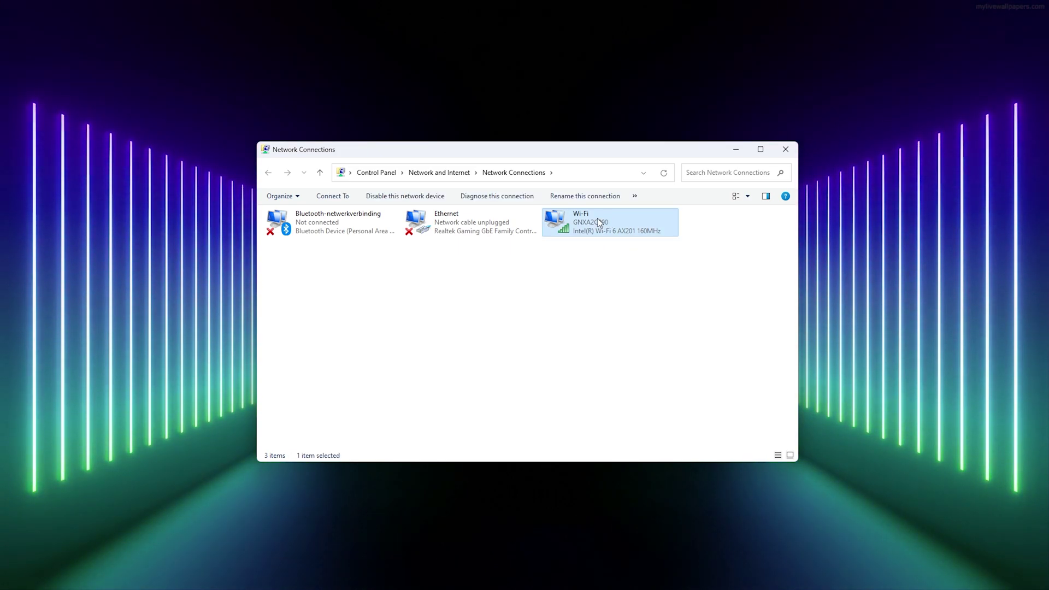
{"action": "right_click", "coordinate": [594, 225]}
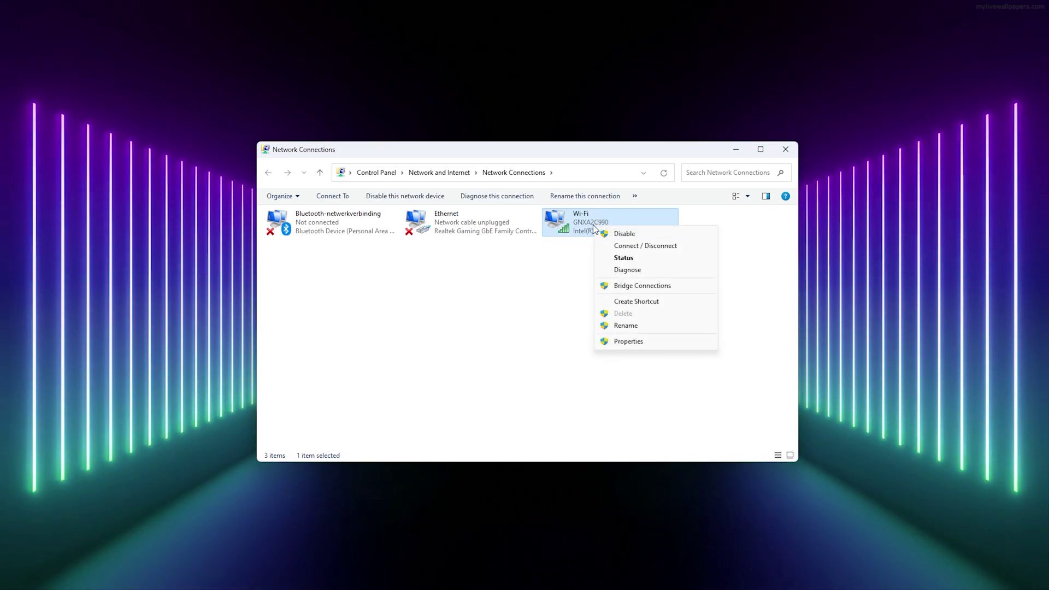
{"action": "left_click", "coordinate": [624, 342]}
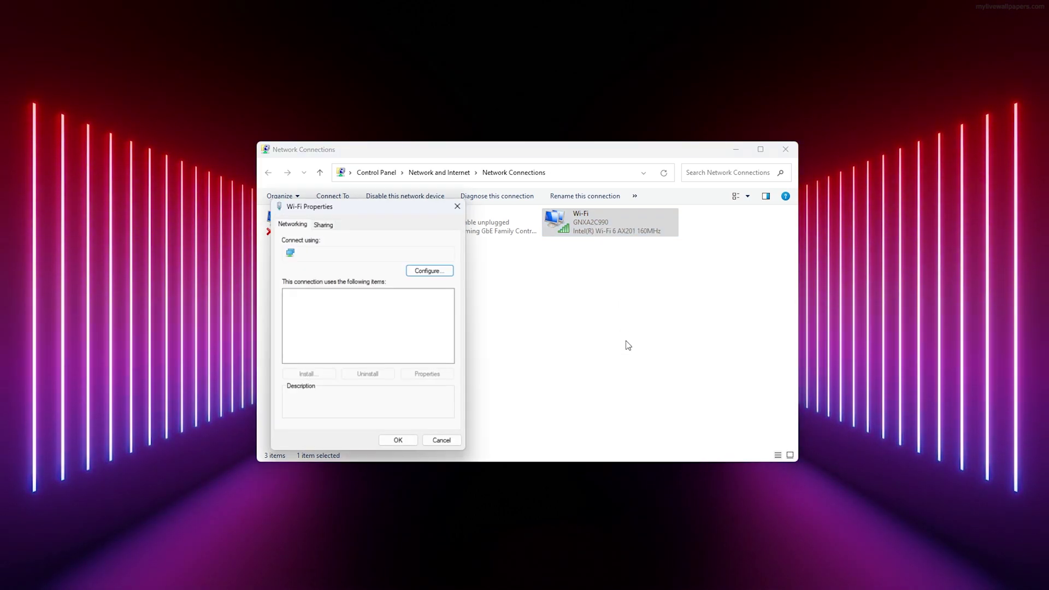
{"action": "mouse_move", "coordinate": [384, 207]}
{"action": "left_mouse_down"}
{"action": "mouse_move", "coordinate": [549, 184]}
{"action": "mouse_move", "coordinate": [519, 168]}
{"action": "left_mouse_up"}
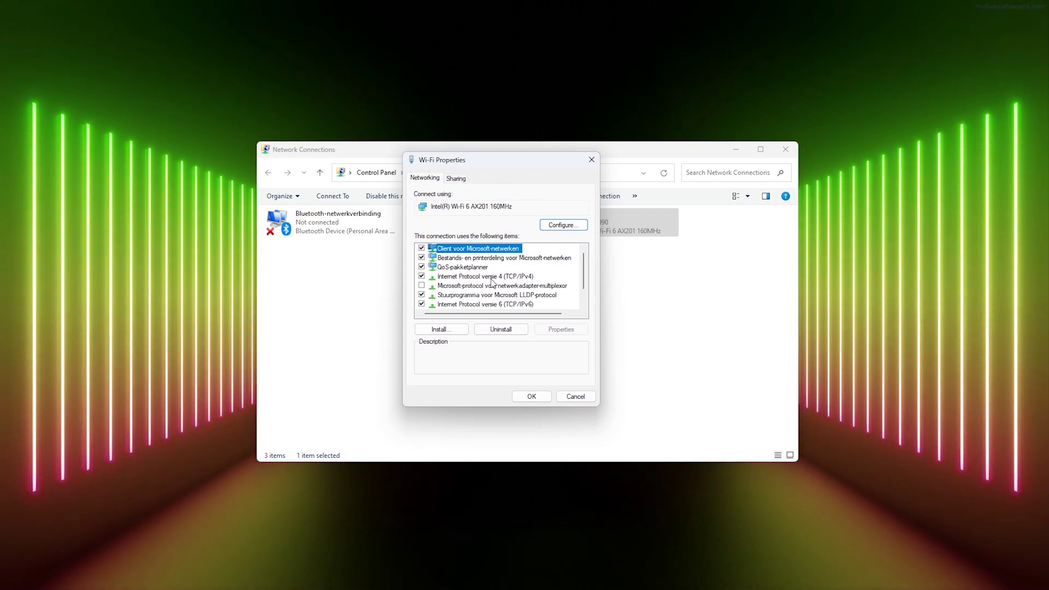
{"action": "left_click", "coordinate": [529, 279]}
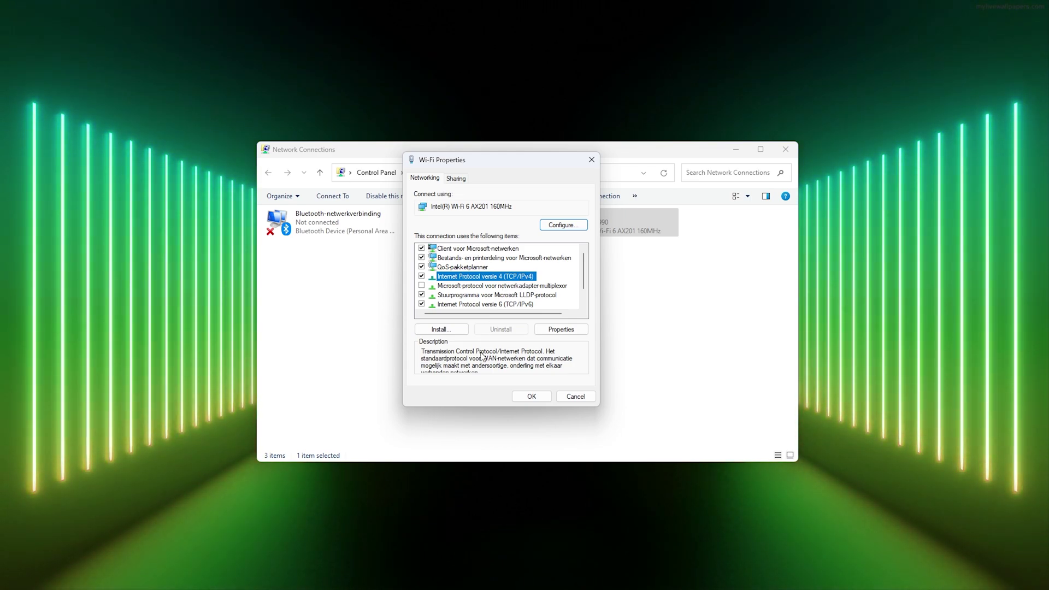
{"action": "double_click", "coordinate": [506, 278]}
{"action": "left_click_drag", "start_coordinate": [508, 207], "coordinate": [471, 171]}
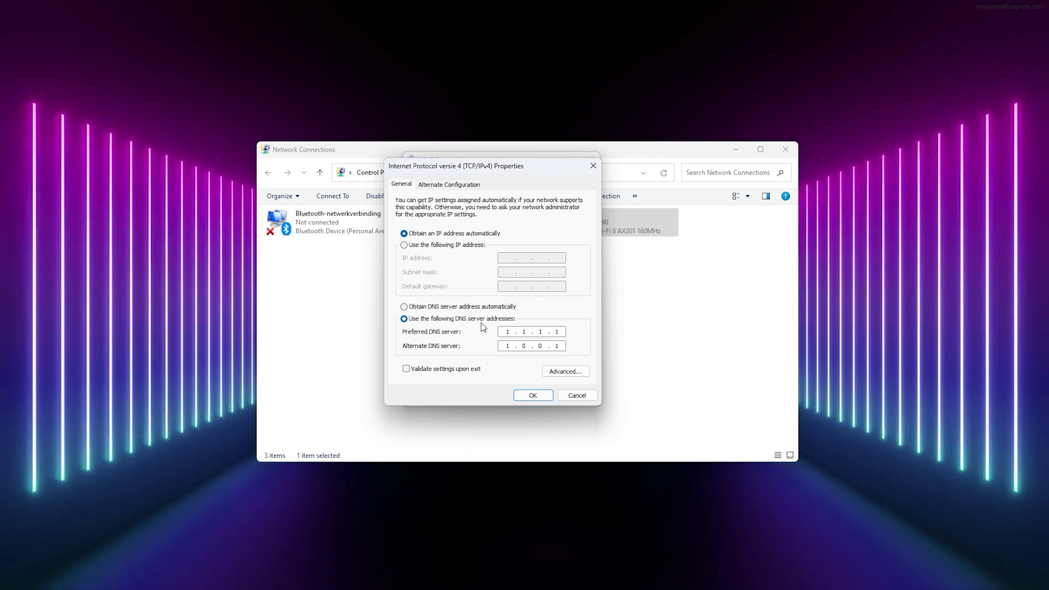
- Set manual DNS servers 8.8.8.8 (preferred) and 8.8.4.4 (alternate) and save with OK
{"action": "left_click", "coordinate": [439, 309]}
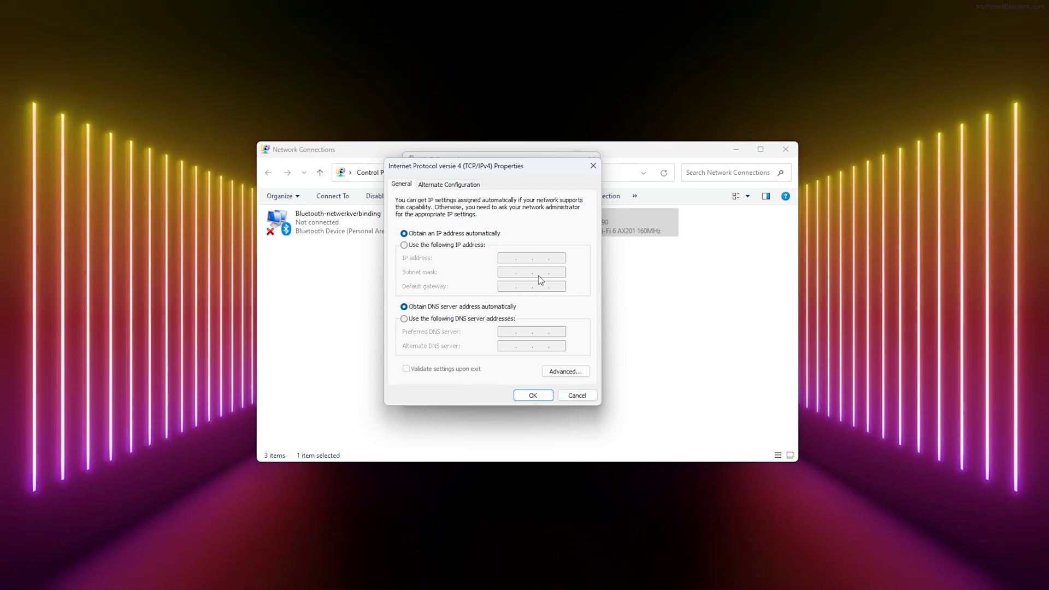
{"action": "left_click", "coordinate": [416, 322]}
{"action": "left_click", "coordinate": [526, 328]}
{"action": "type", "text": "8 . ."}
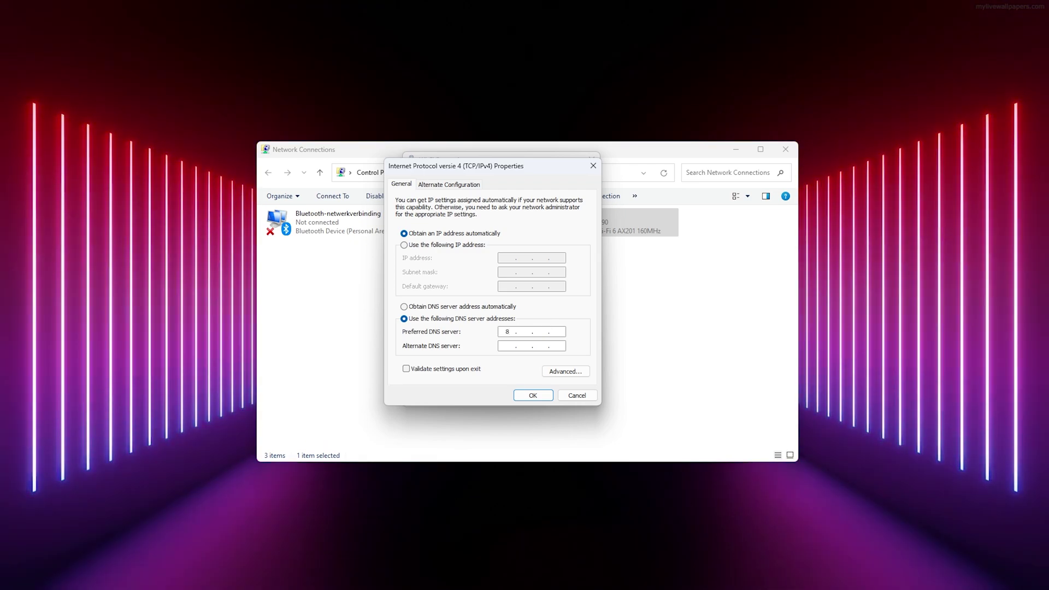
{"action": "type", "text": ".8"}
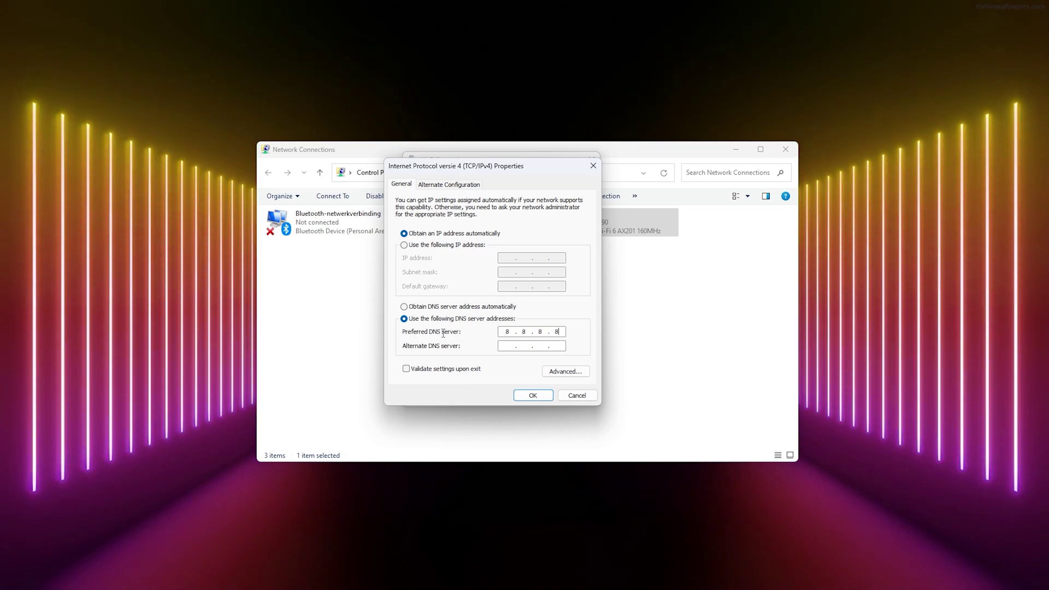
{"action": "left_click", "coordinate": [511, 344]}
{"action": "type", "text": "8.8.4"}
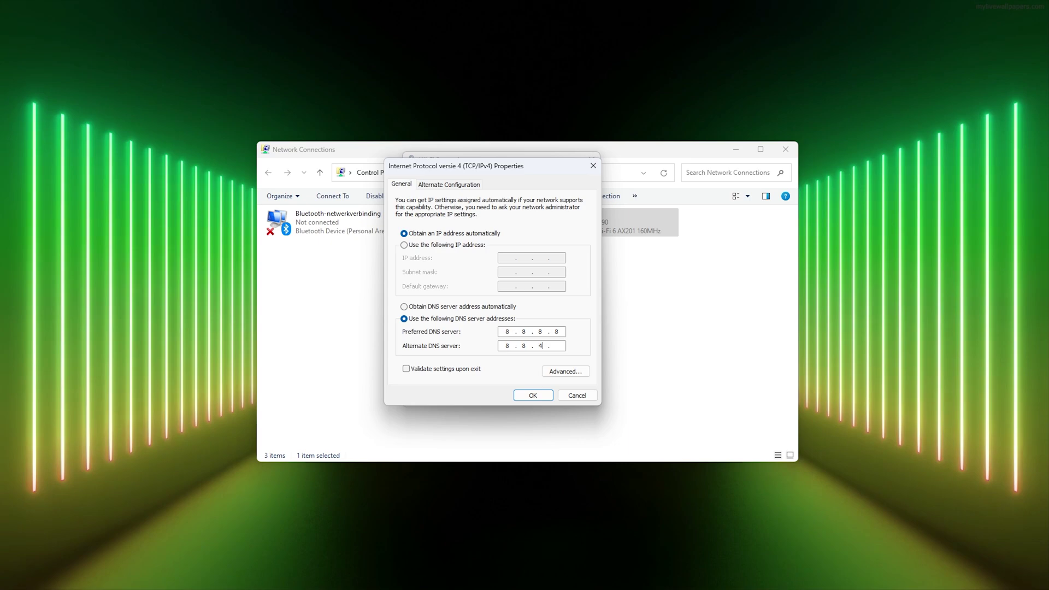
{"action": "type", "text": "."}
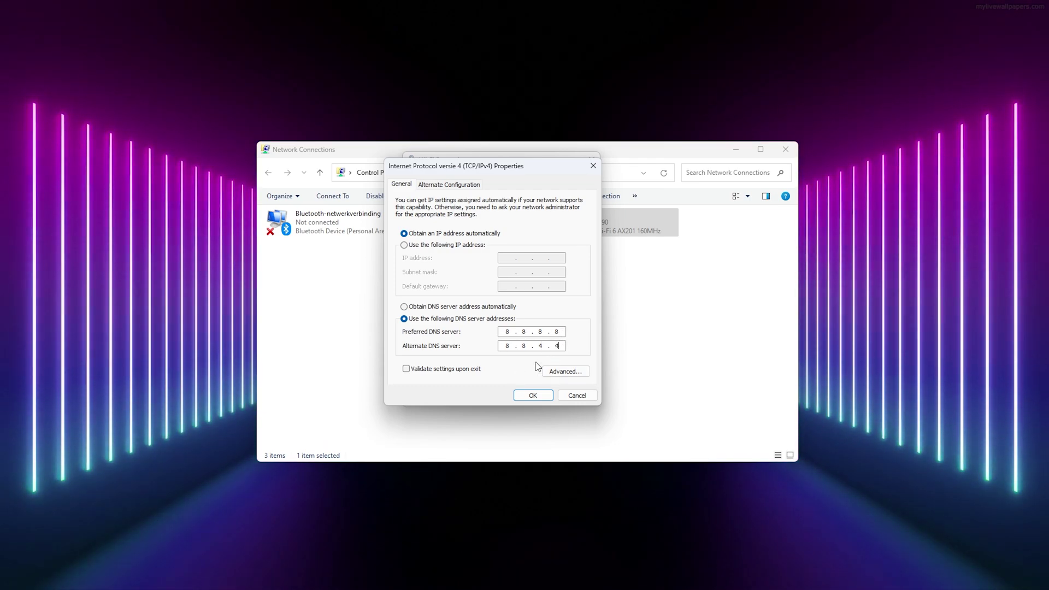
{"action": "left_click", "coordinate": [530, 398]}
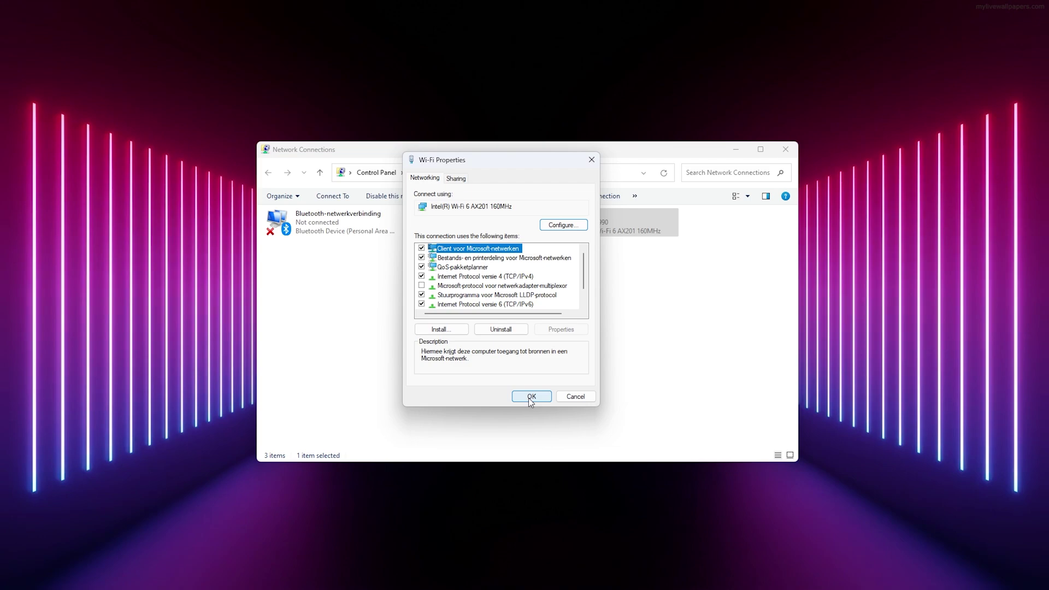
- Confirm the Wi-Fi Properties with OK and close the Network Connections window
{"action": "left_click", "coordinate": [532, 396]}
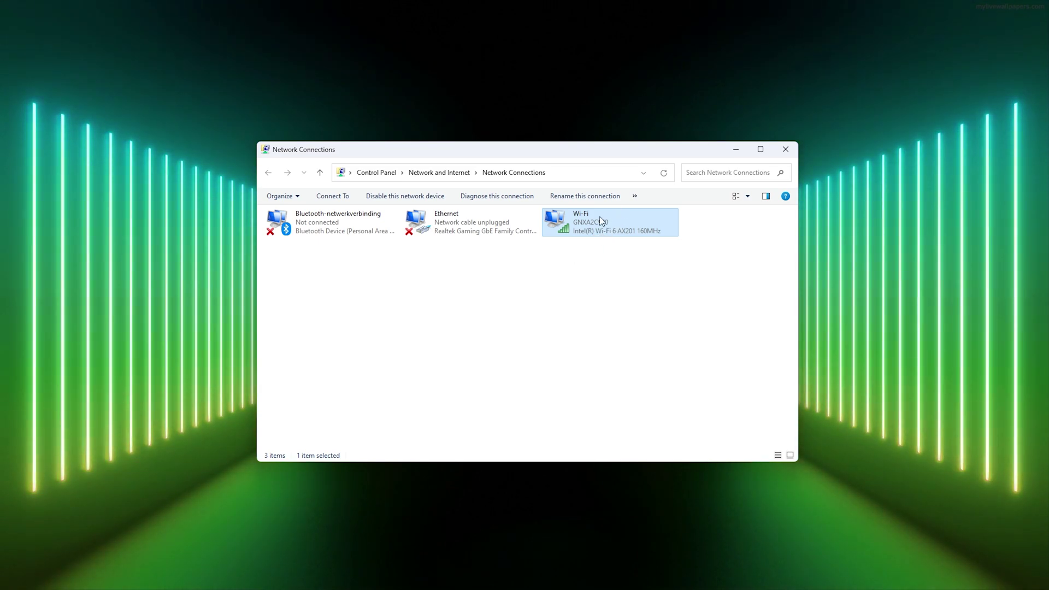
{"action": "left_click_drag", "start_coordinate": [562, 153], "coordinate": [544, 153]}
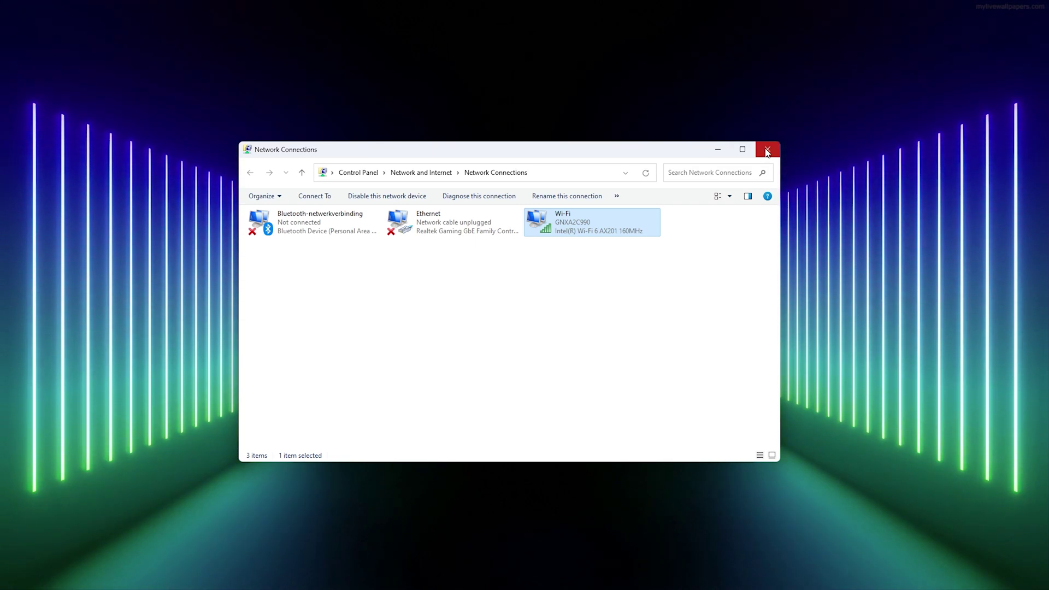
{"action": "left_click_drag", "start_coordinate": [656, 150], "coordinate": [672, 154]}
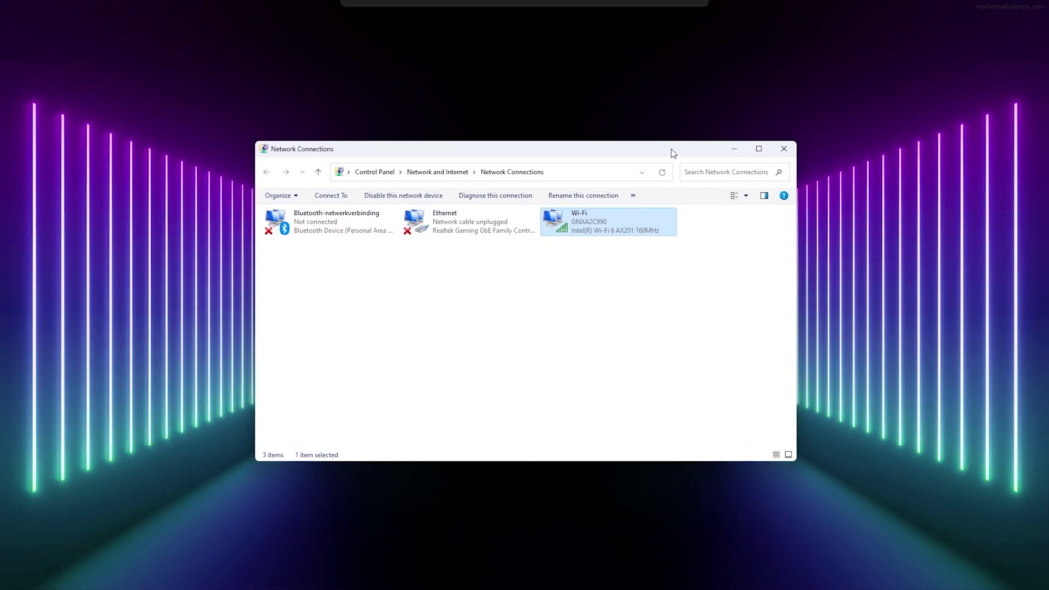
{"action": "left_click", "coordinate": [784, 149]}
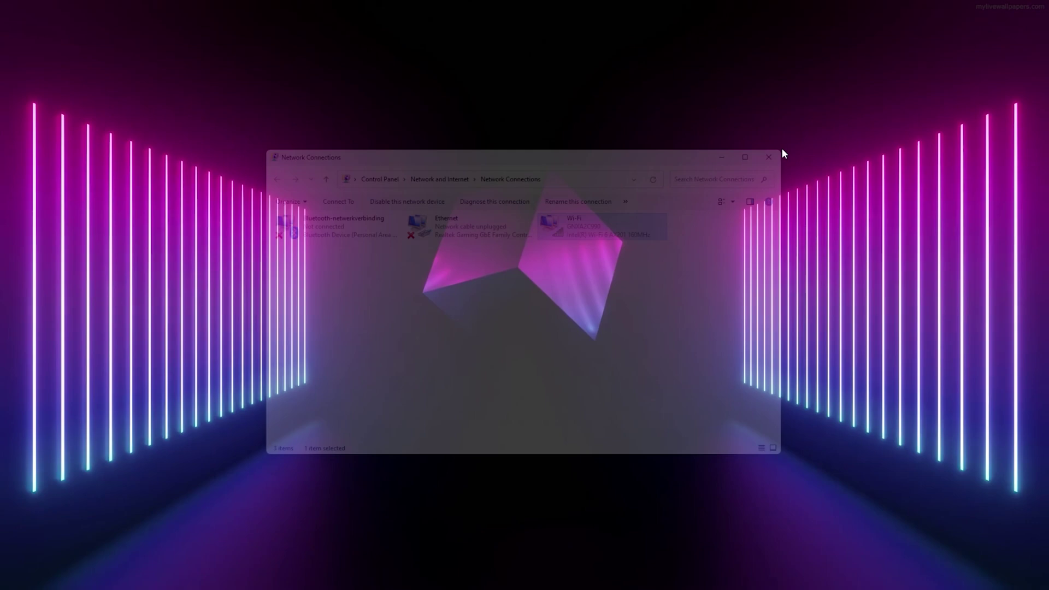